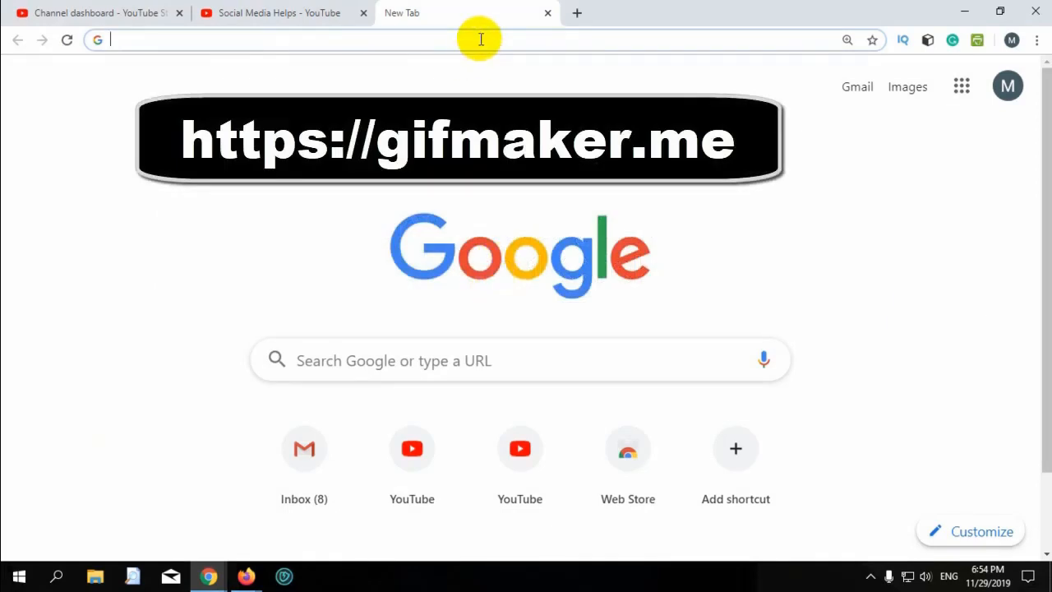
Step: Open the gifmaker.me website
{"action": "type", "text": "gif"}
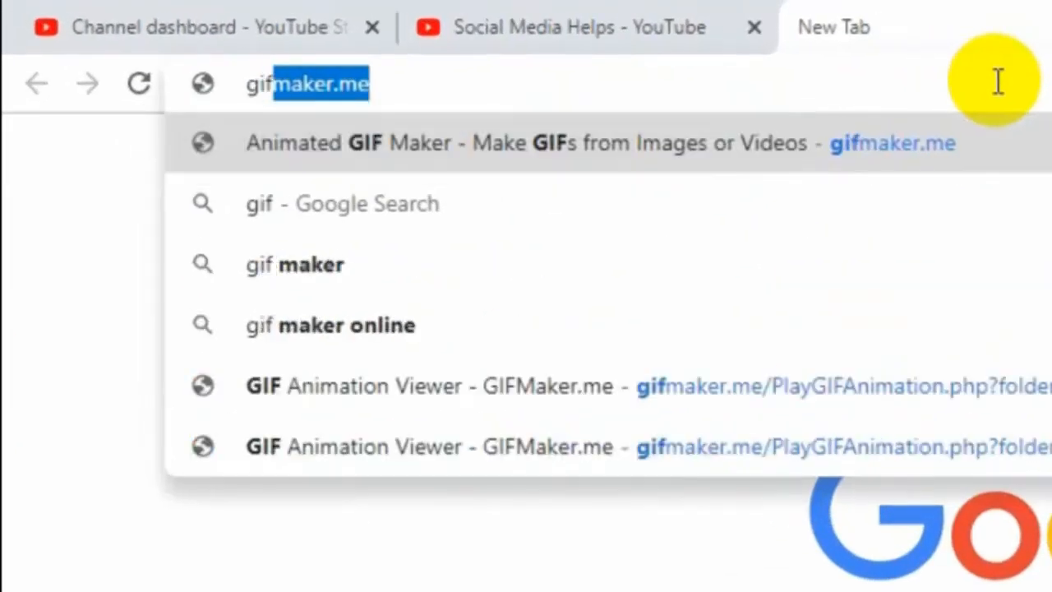
{"action": "type", "text": "make"}
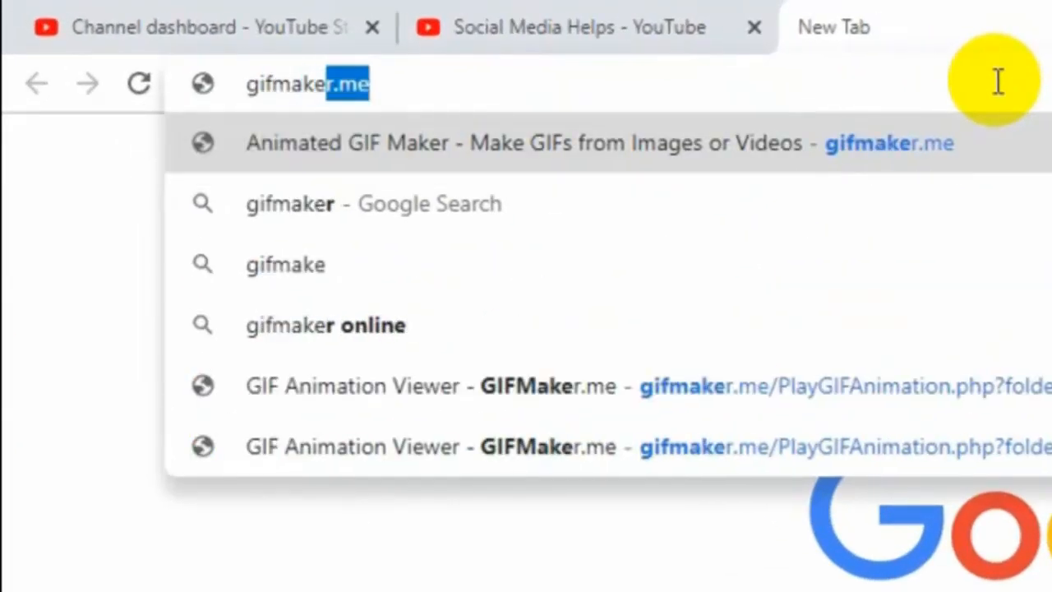
{"action": "type", "text": "r."}
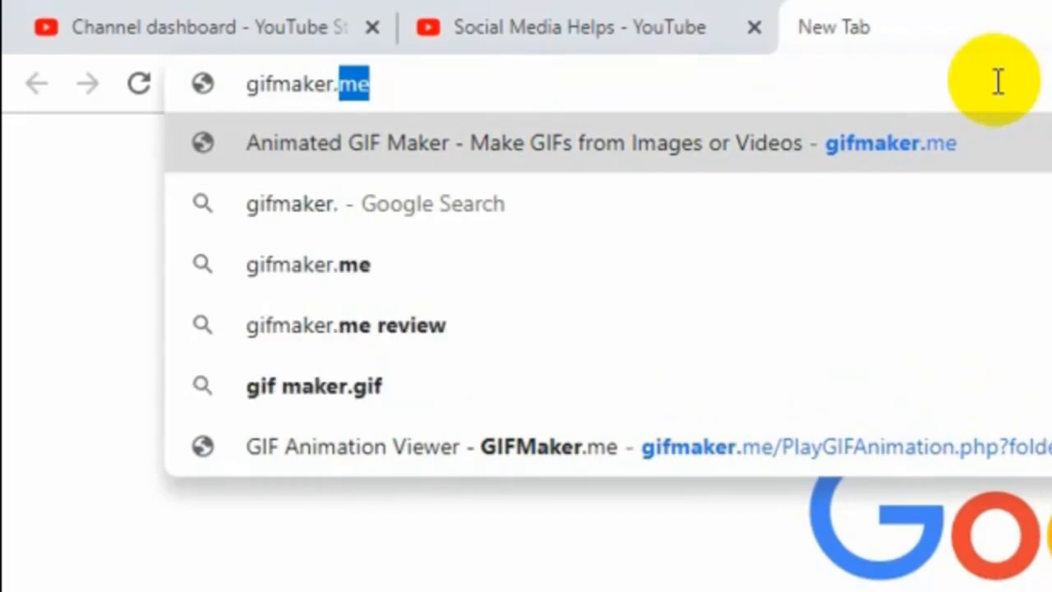
{"action": "type", "text": "me"}
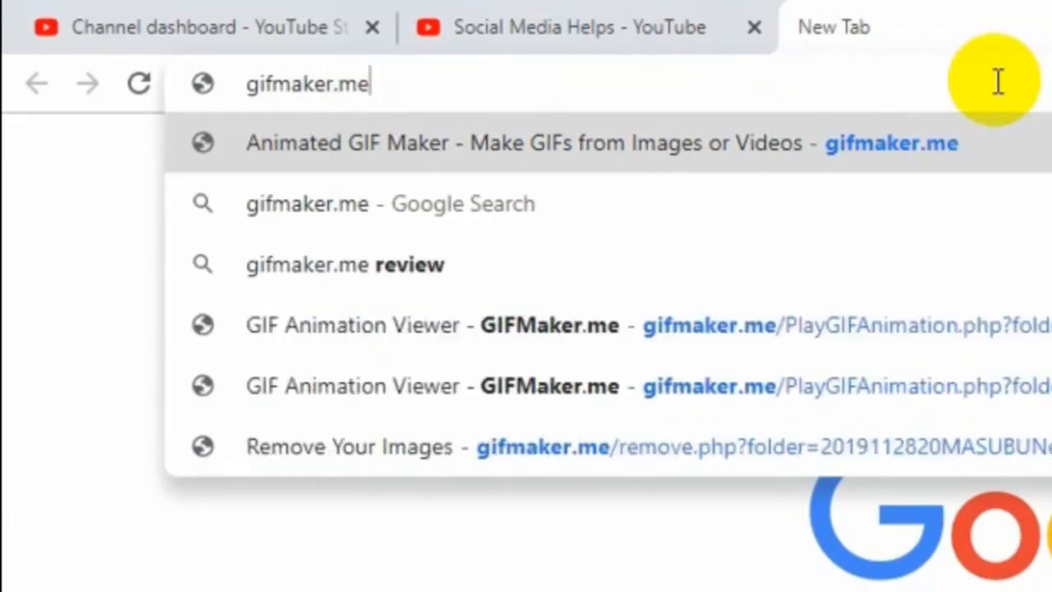
{"action": "key", "text": "Return"}
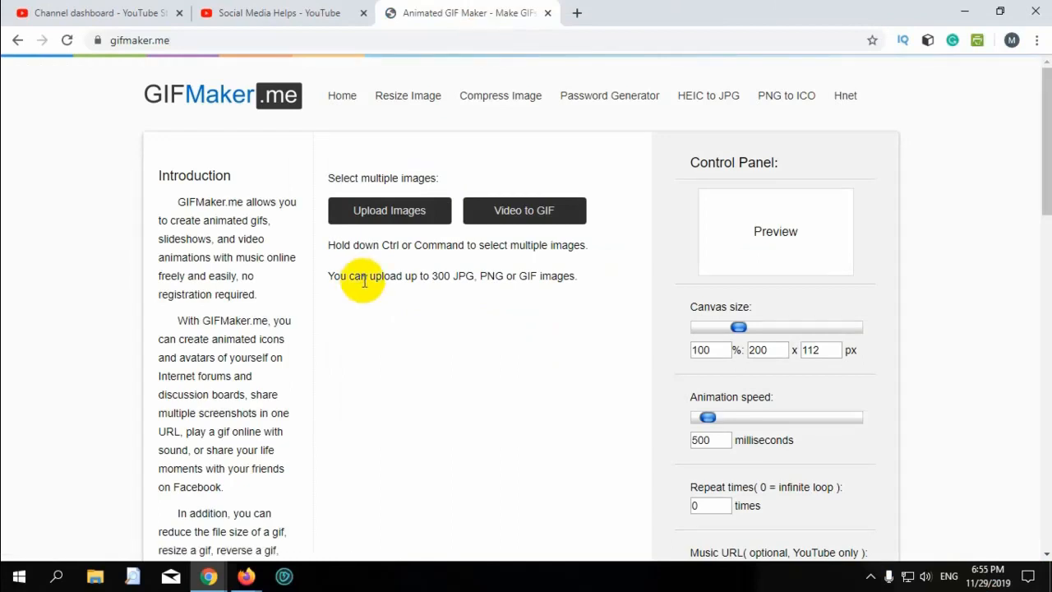
Step: Upload smhelps_10.JPG, smhelps_11.JPG, smhelps_14.JPG, smhelps_18.JPG and smhelps_19.JPG from New folder on the Desktop
{"action": "left_click", "coordinate": [397, 215]}
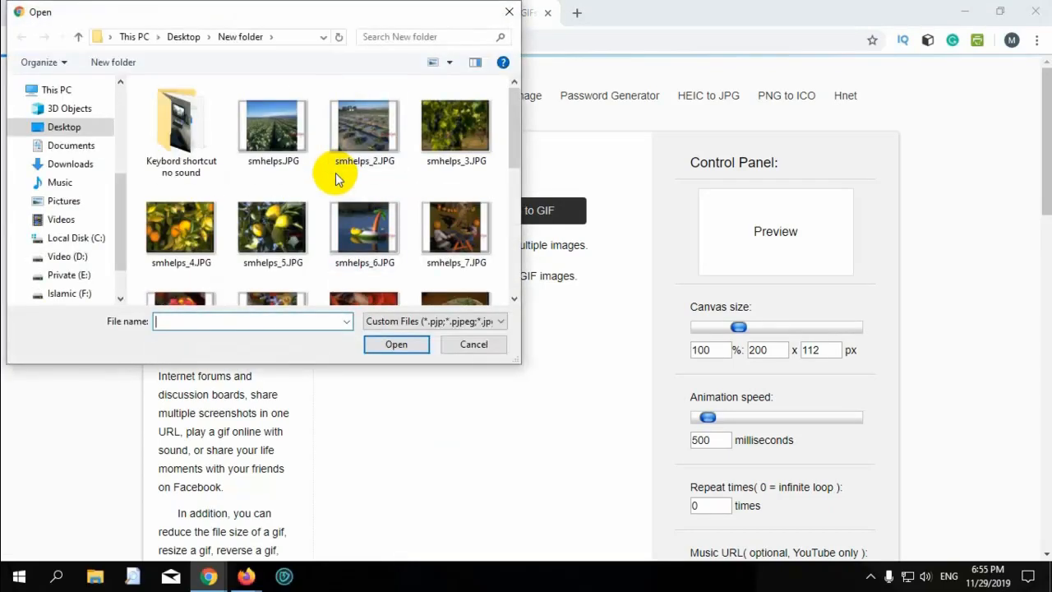
{"action": "scroll", "coordinate": [336, 178], "scroll_direction": "down", "scroll_amount": 2}
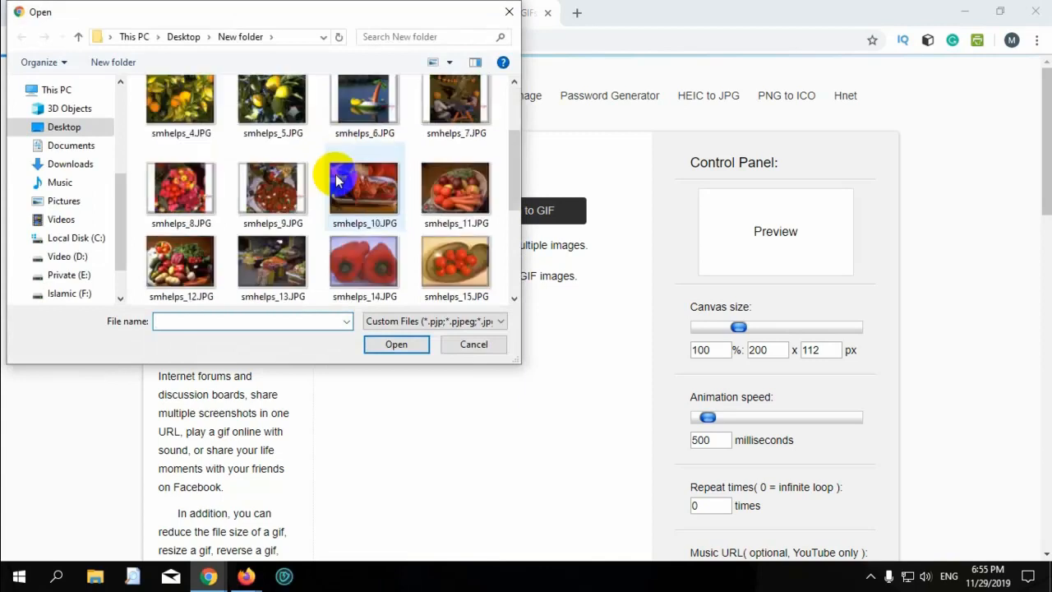
{"action": "left_click", "coordinate": [379, 192]}
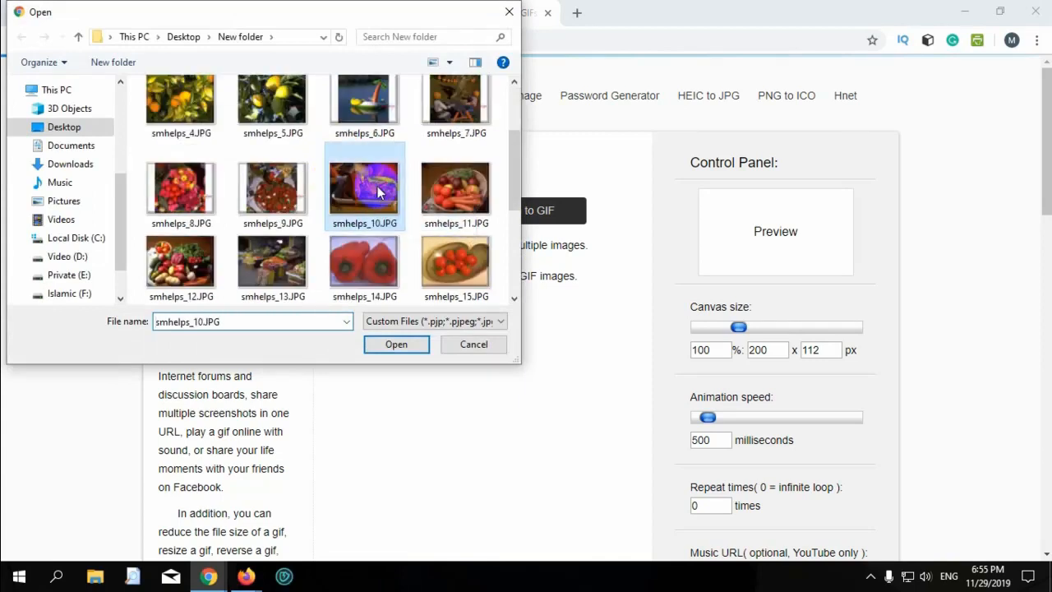
{"action": "left_click", "coordinate": [459, 197], "text": "ctrl"}
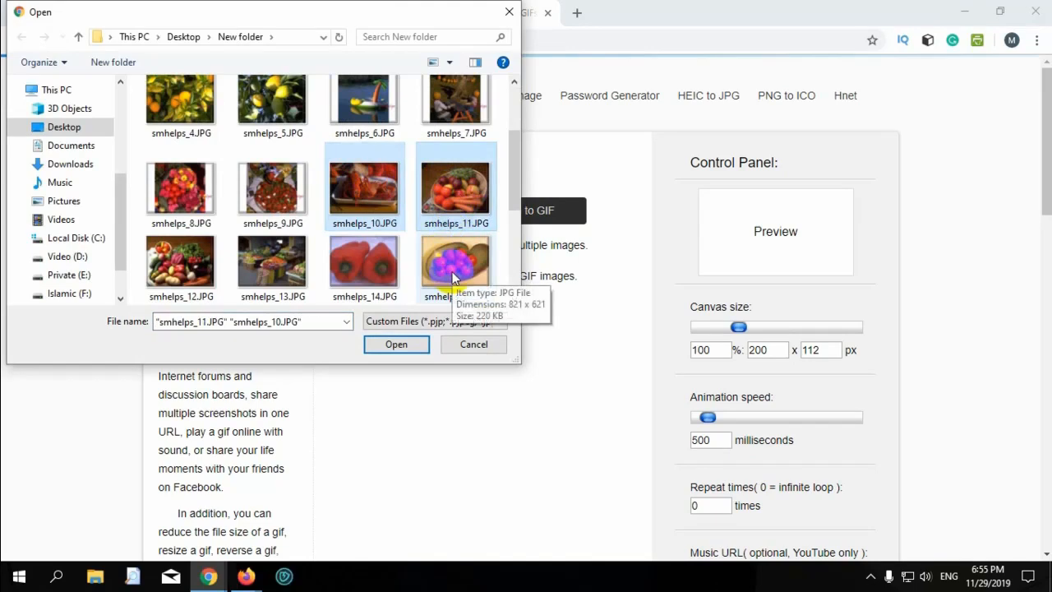
{"action": "left_click", "coordinate": [367, 269], "text": "ctrl"}
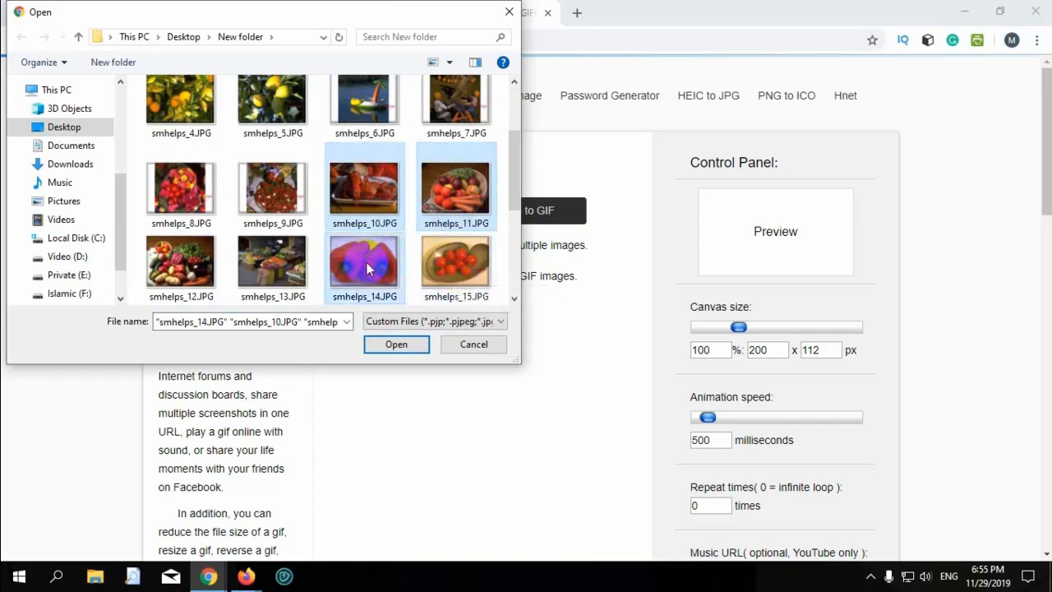
{"action": "scroll", "coordinate": [387, 263], "scroll_direction": "down", "scroll_amount": 2}
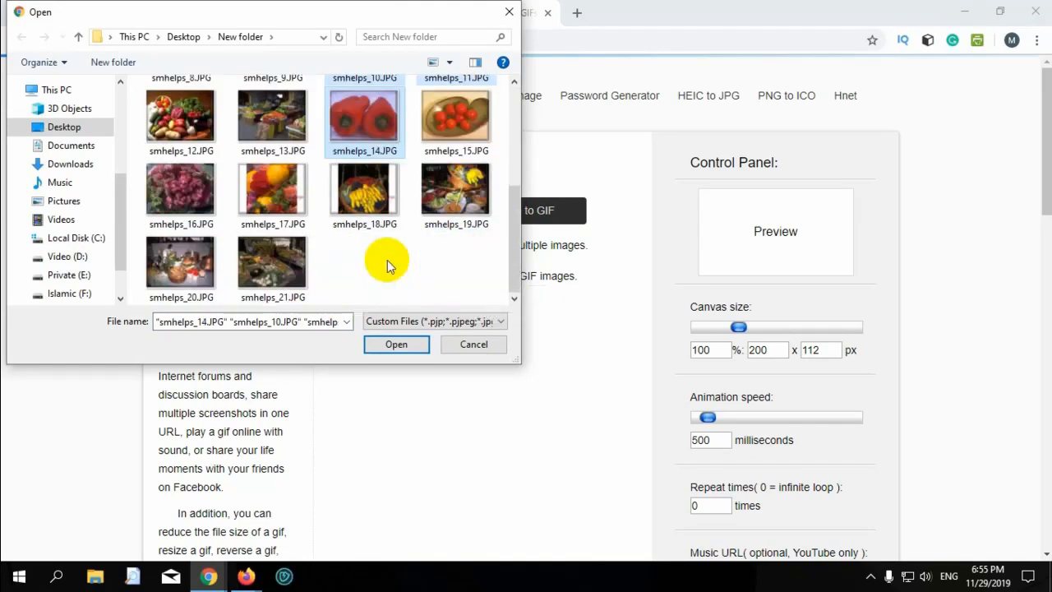
{"action": "left_click", "coordinate": [450, 208], "text": "ctrl"}
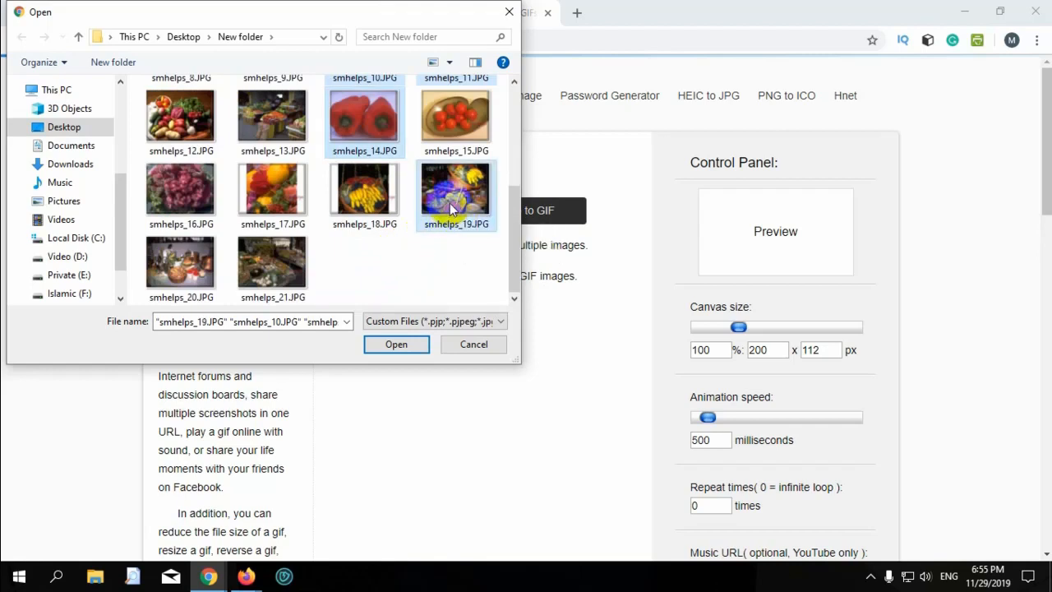
{"action": "left_click", "coordinate": [355, 212], "text": "ctrl"}
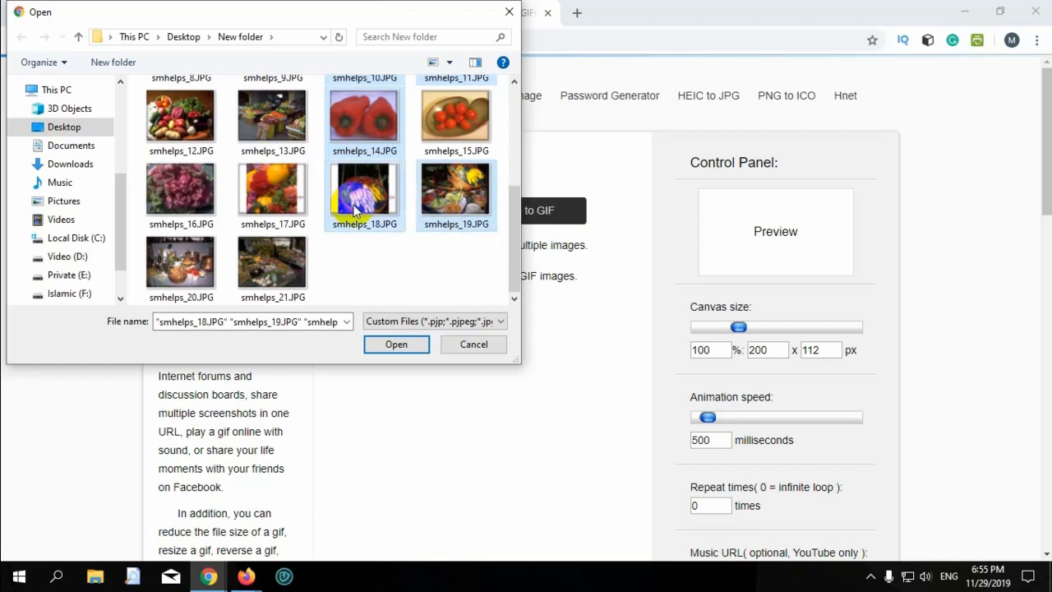
{"action": "left_click", "coordinate": [397, 345]}
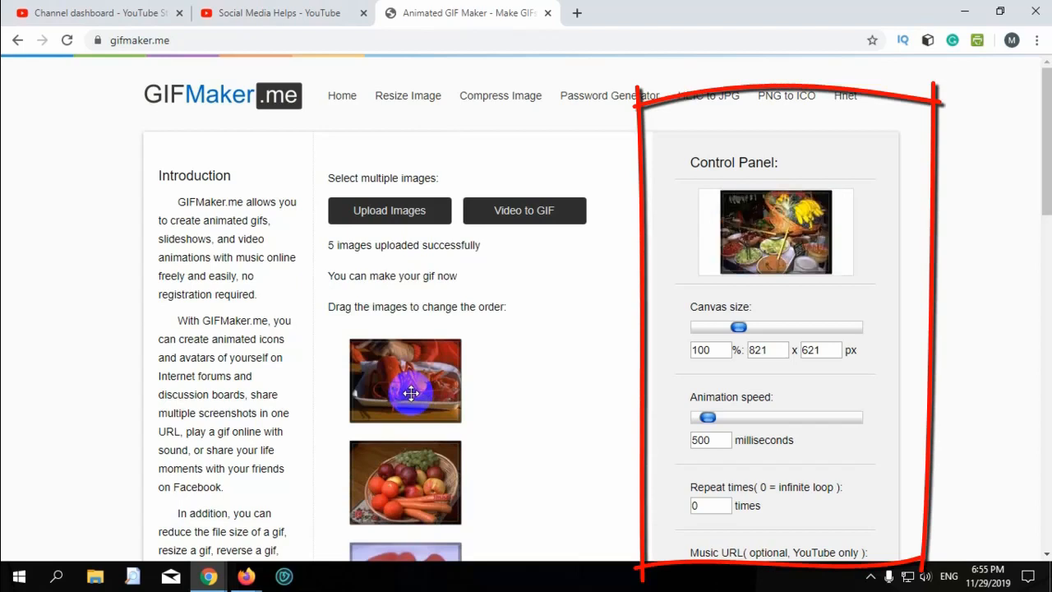
Step: Try animation speeds of 200 and 800 milliseconds, and return the speed to 500 milliseconds
{"action": "scroll", "coordinate": [418, 369], "scroll_direction": "down", "scroll_amount": 3}
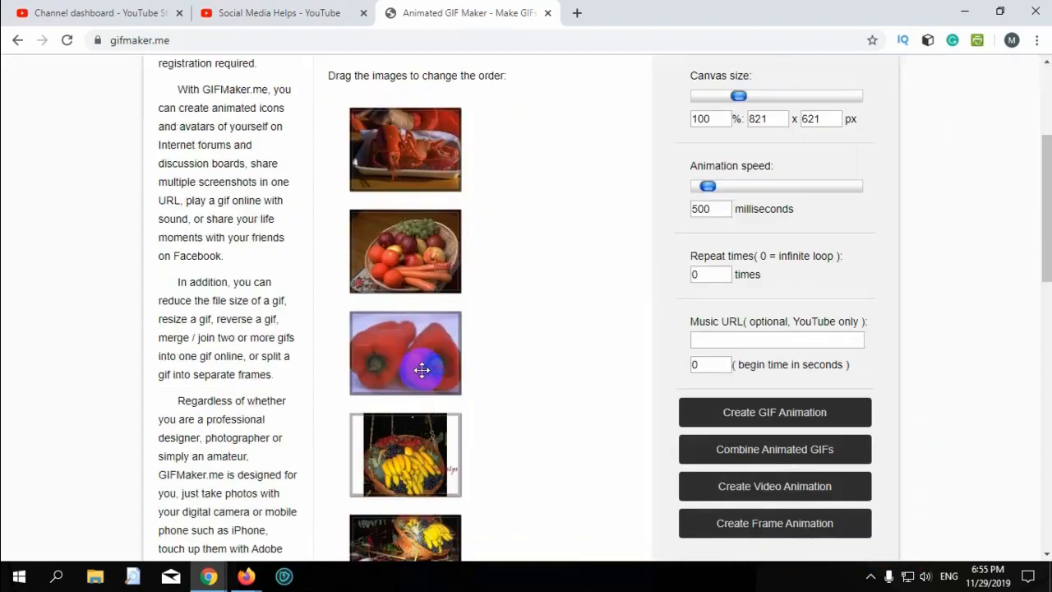
{"action": "scroll", "coordinate": [422, 370], "scroll_direction": "down", "scroll_amount": 2}
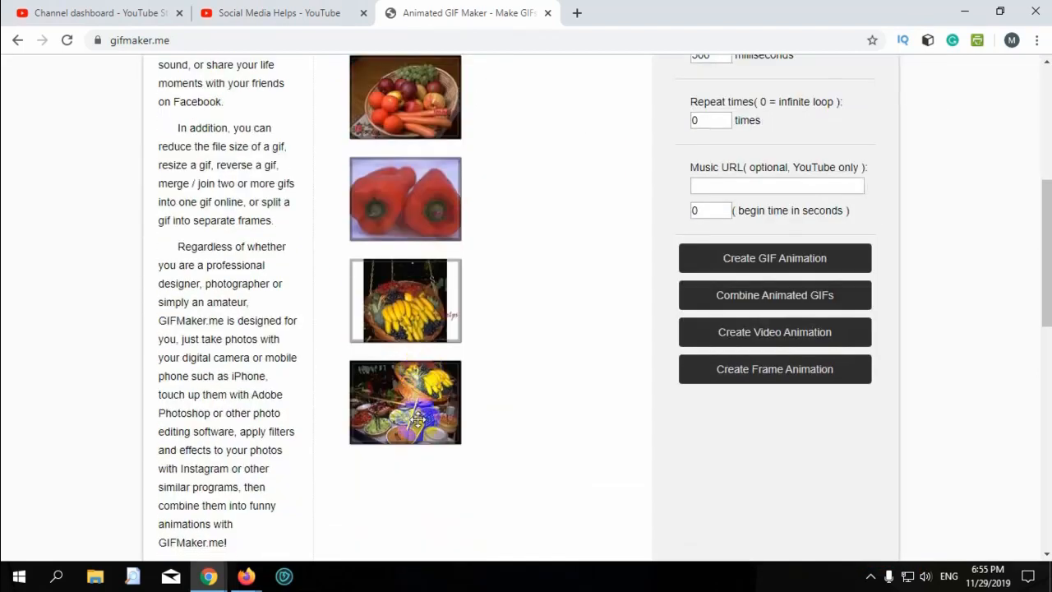
{"action": "scroll", "coordinate": [418, 419], "scroll_direction": "up", "scroll_amount": 4}
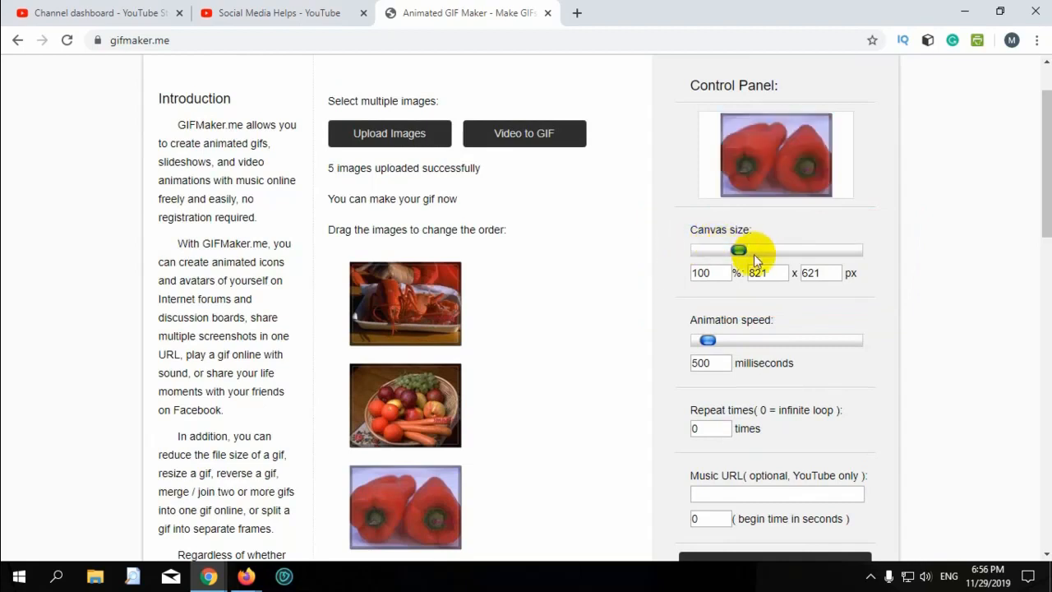
{"action": "left_click_drag", "start_coordinate": [737, 250], "coordinate": [740, 251]}
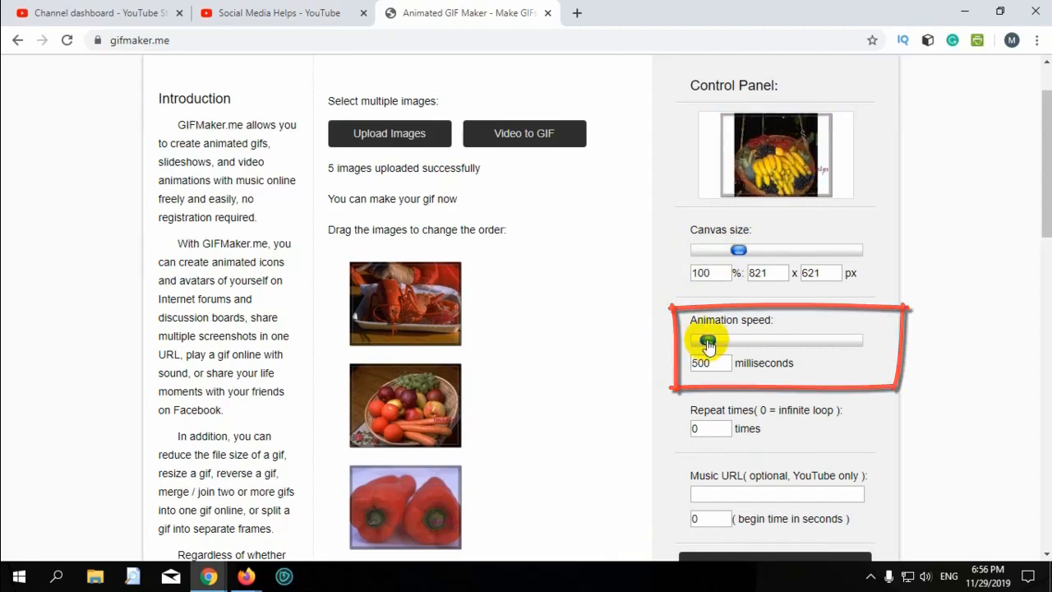
{"action": "left_click_drag", "start_coordinate": [707, 341], "coordinate": [704, 341]}
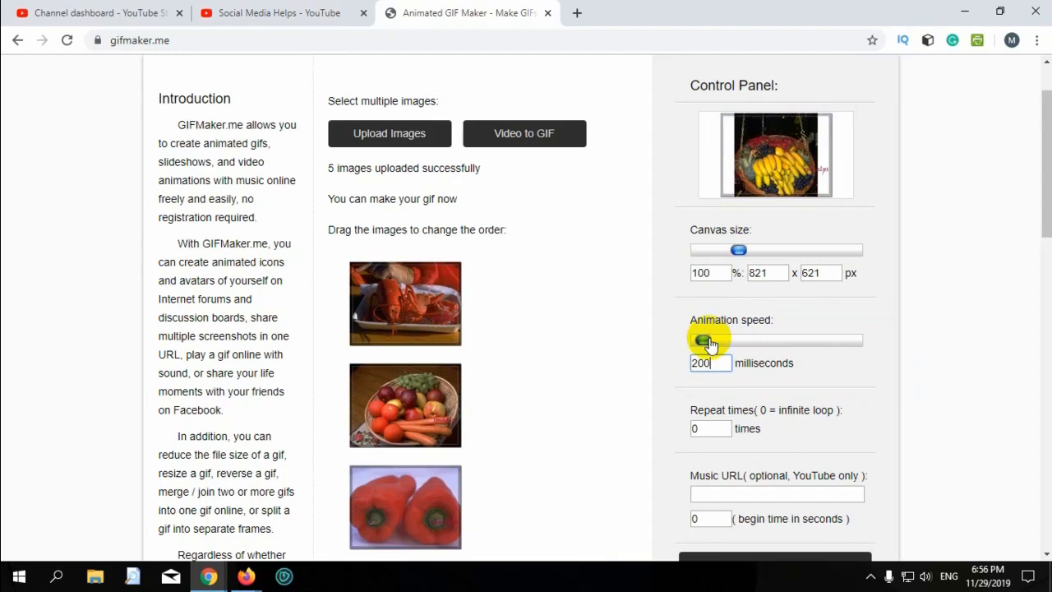
{"action": "left_click_drag", "start_coordinate": [709, 345], "coordinate": [718, 346]}
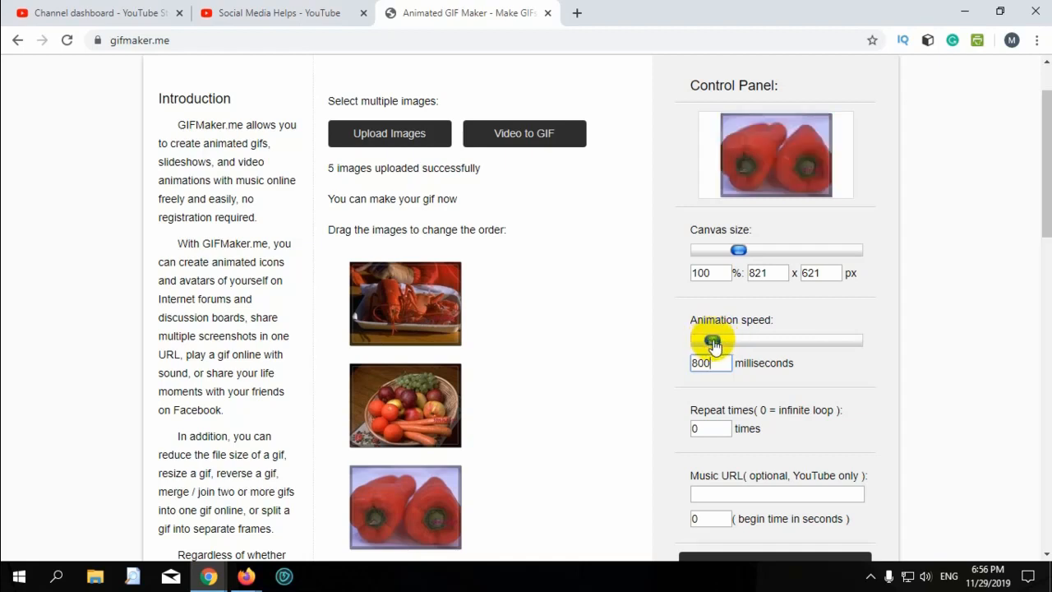
{"action": "left_click_drag", "start_coordinate": [711, 344], "coordinate": [707, 341]}
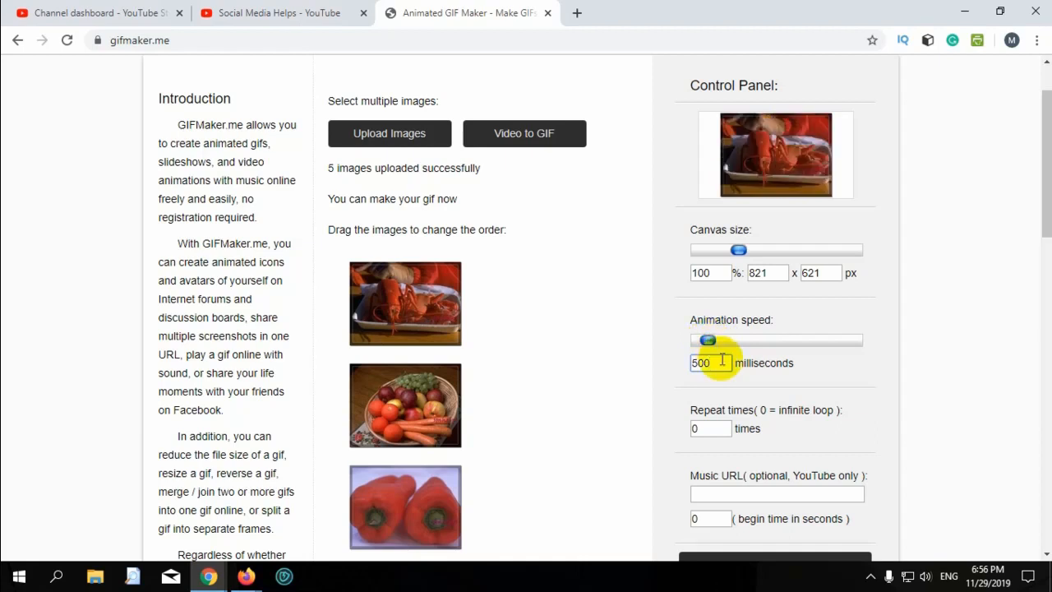
Step: Create the GIF animation from the uploaded images, leaving the music URL empty
{"action": "scroll", "coordinate": [731, 370], "scroll_direction": "down", "scroll_amount": 1}
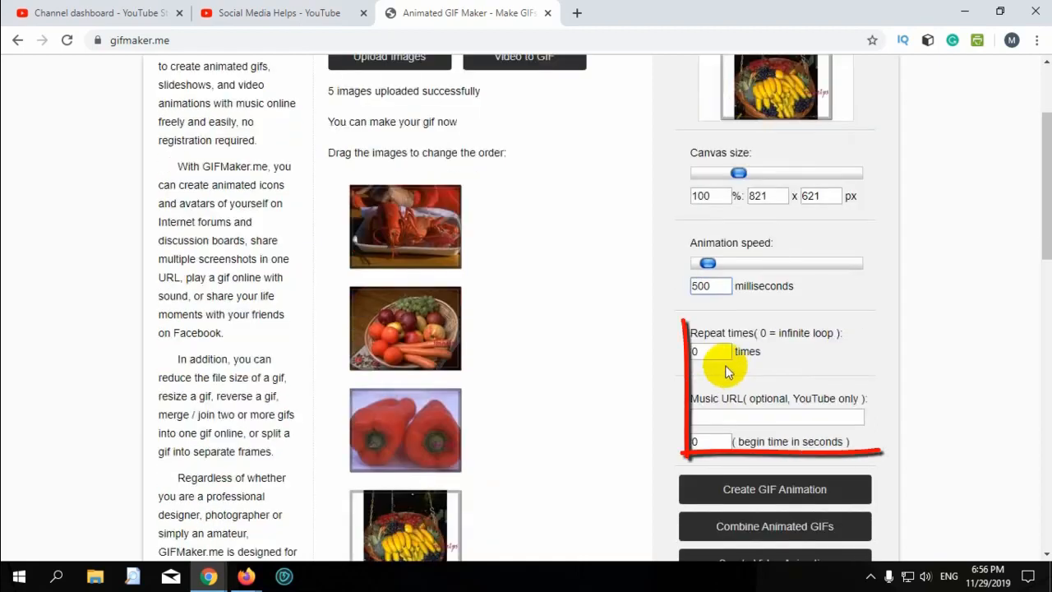
{"action": "scroll", "coordinate": [712, 366], "scroll_direction": "down", "scroll_amount": 2}
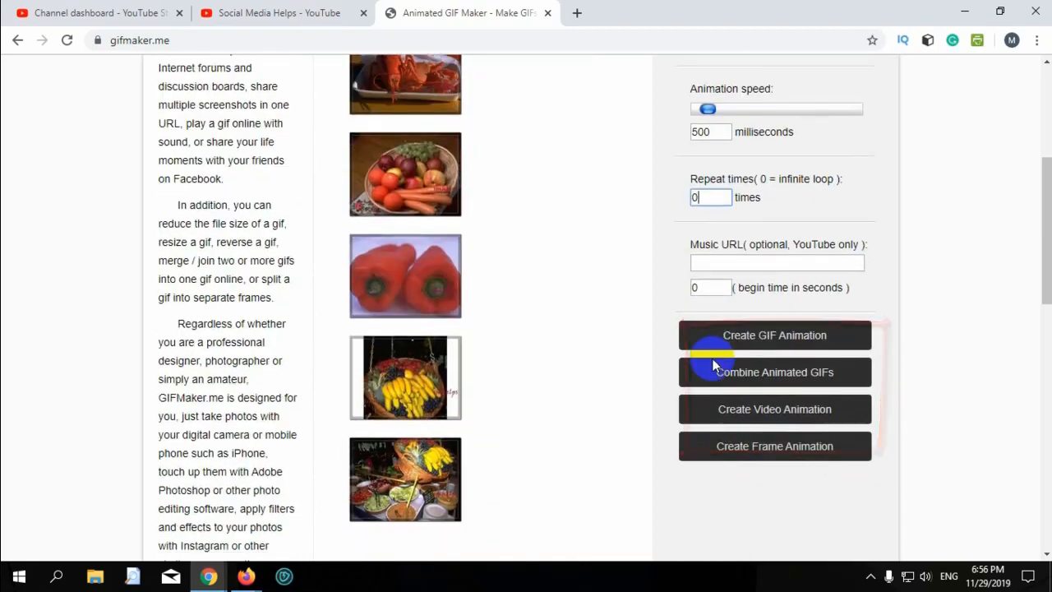
{"action": "left_click", "coordinate": [728, 262]}
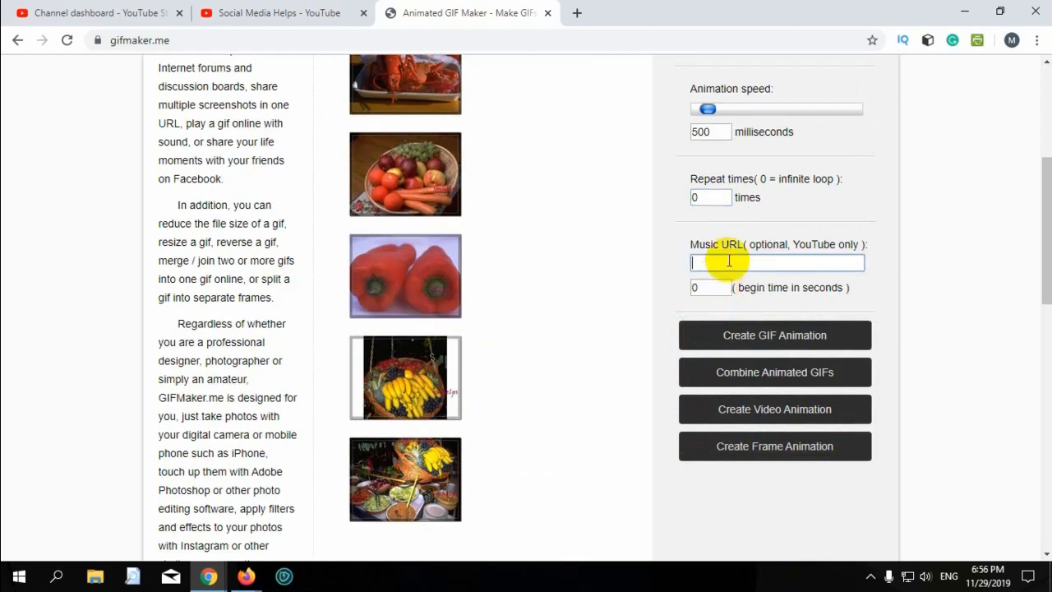
{"action": "scroll", "coordinate": [729, 273], "scroll_direction": "down", "scroll_amount": 1}
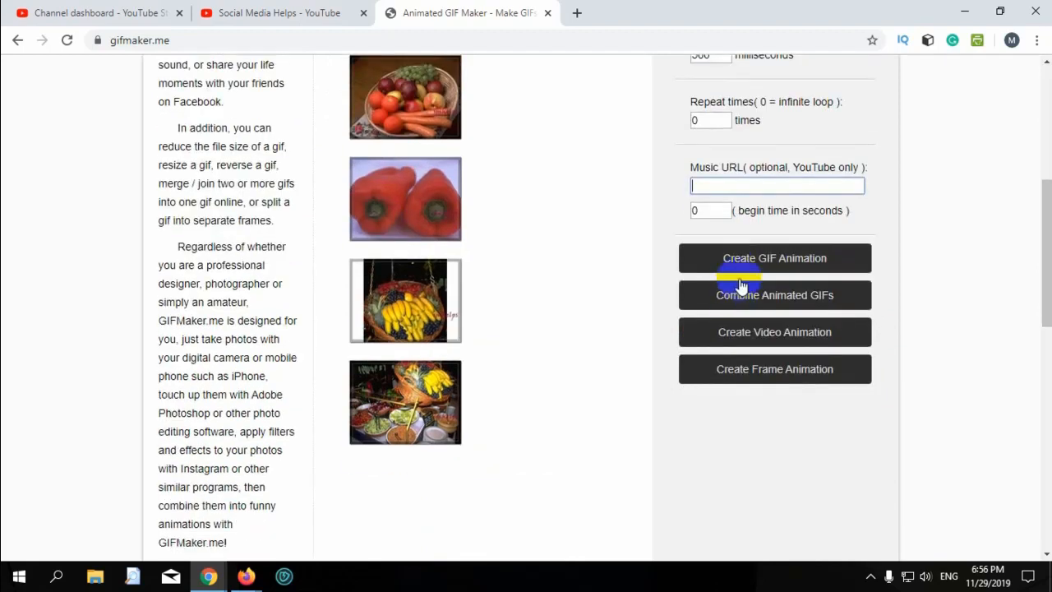
{"action": "left_click", "coordinate": [786, 261]}
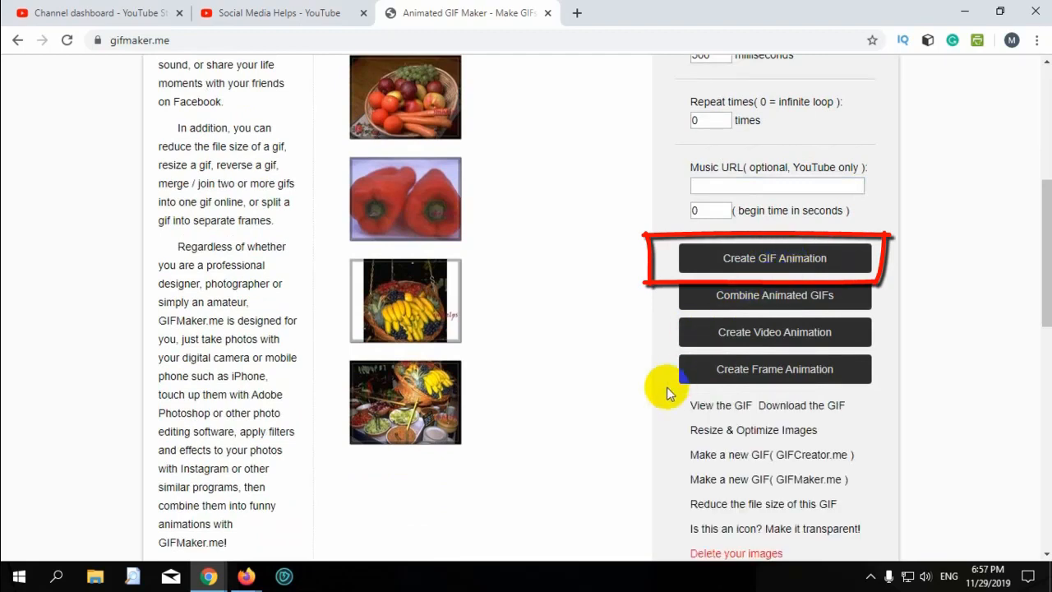
Step: View the created GIF and check how its frames play
{"action": "scroll", "coordinate": [666, 386], "scroll_direction": "down", "scroll_amount": 1}
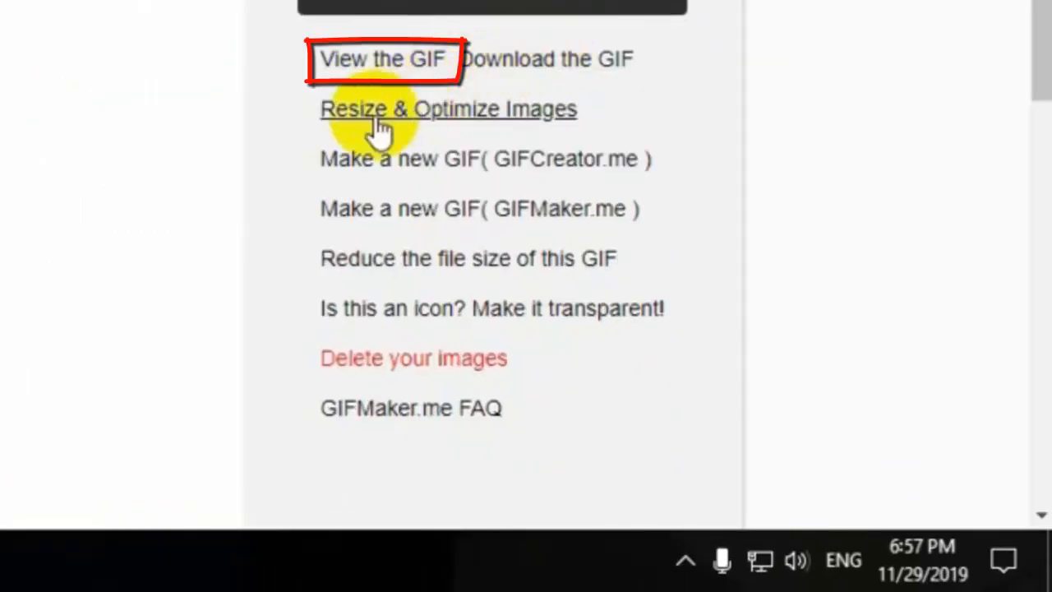
{"action": "left_click", "coordinate": [361, 78]}
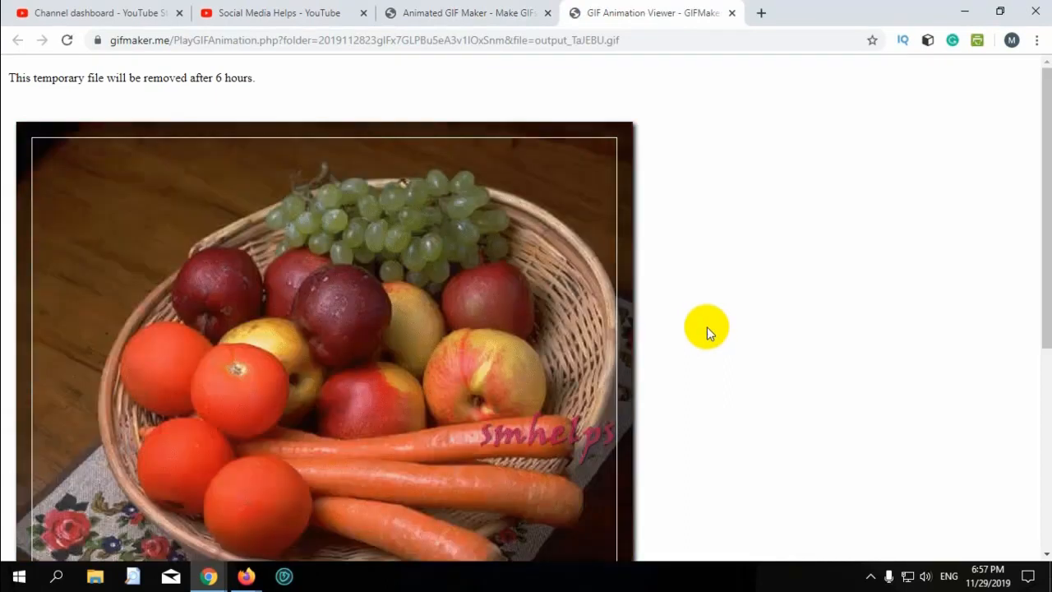
{"action": "scroll", "coordinate": [707, 327], "scroll_direction": "down", "scroll_amount": 1}
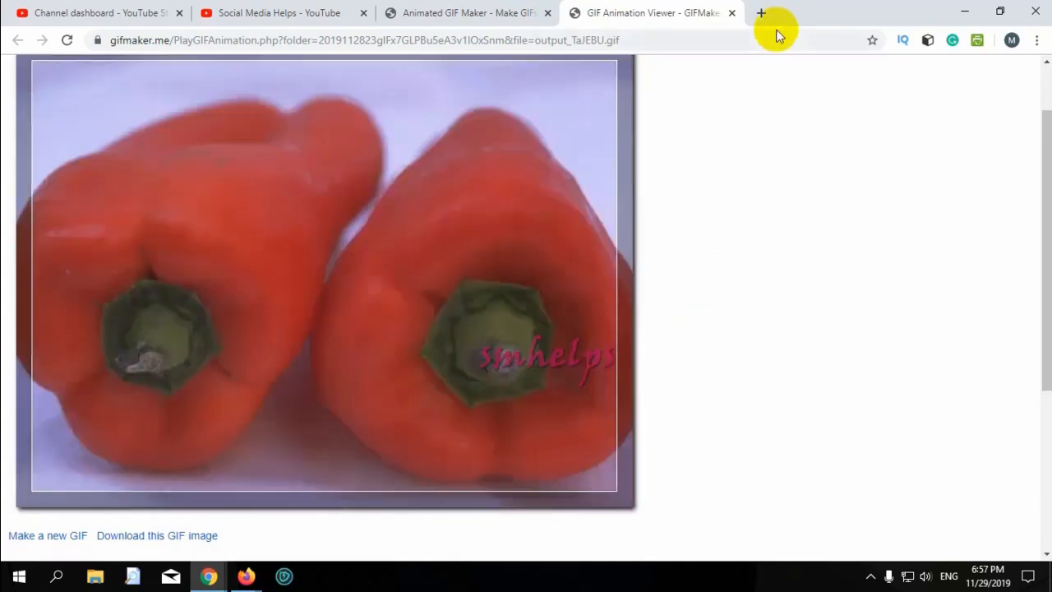
Step: Back on the GIF maker page, reorder the images so the banana basket is last and the fruit and carrot basket is first
{"action": "left_click", "coordinate": [462, 14]}
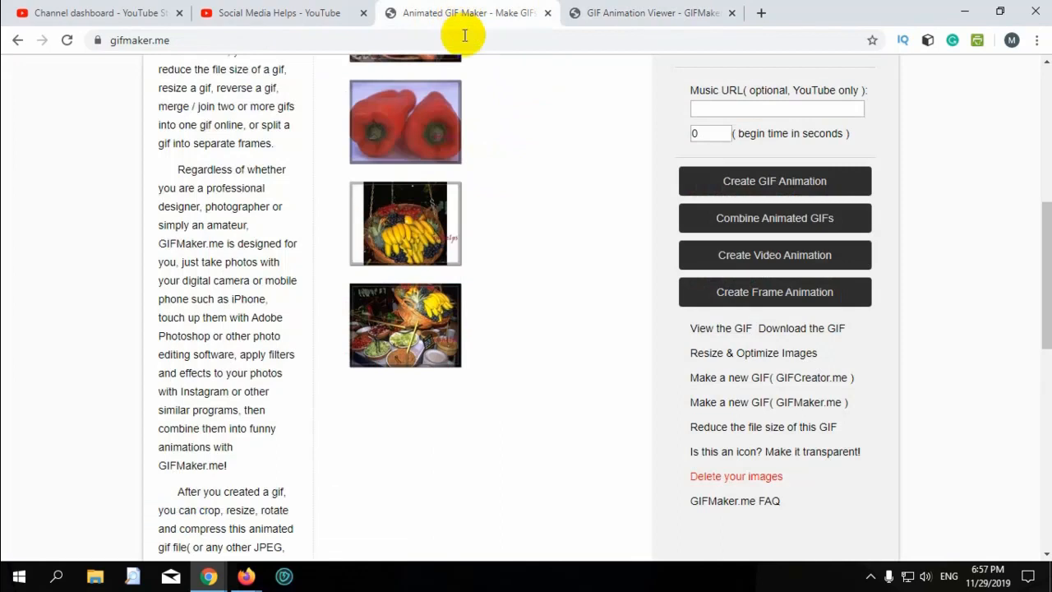
{"action": "scroll", "coordinate": [526, 245], "scroll_direction": "up", "scroll_amount": 3}
{"action": "scroll", "coordinate": [526, 244], "scroll_direction": "down", "scroll_amount": 1}
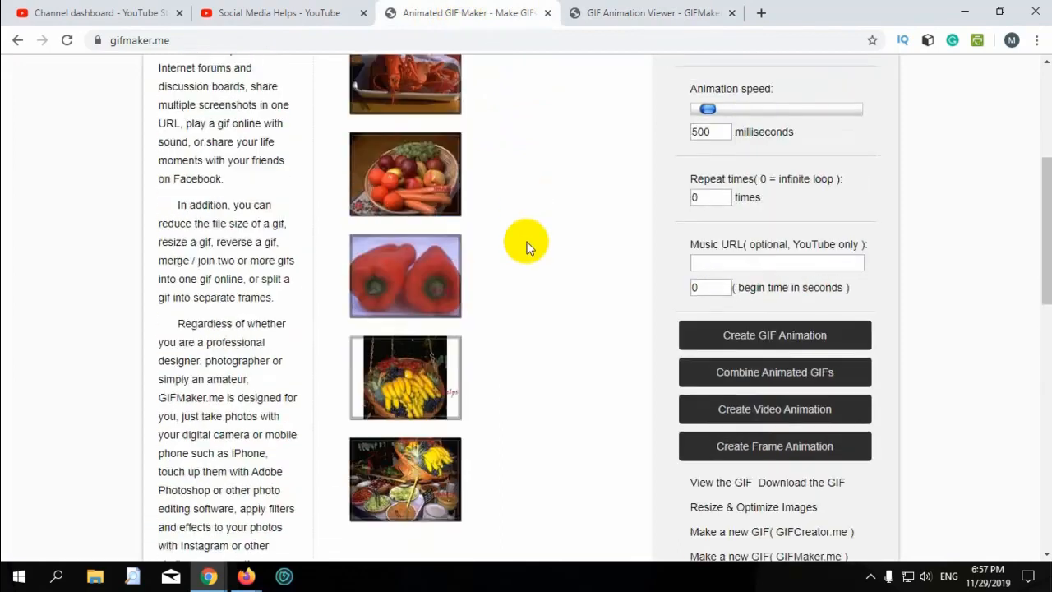
{"action": "left_click", "coordinate": [411, 367]}
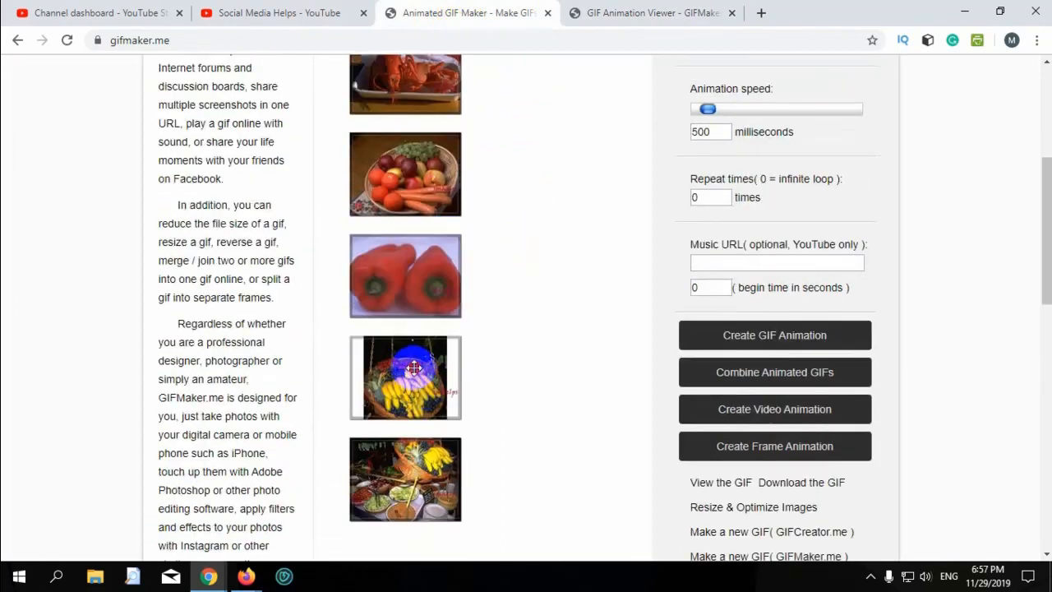
{"action": "left_click_drag", "start_coordinate": [413, 368], "coordinate": [415, 476]}
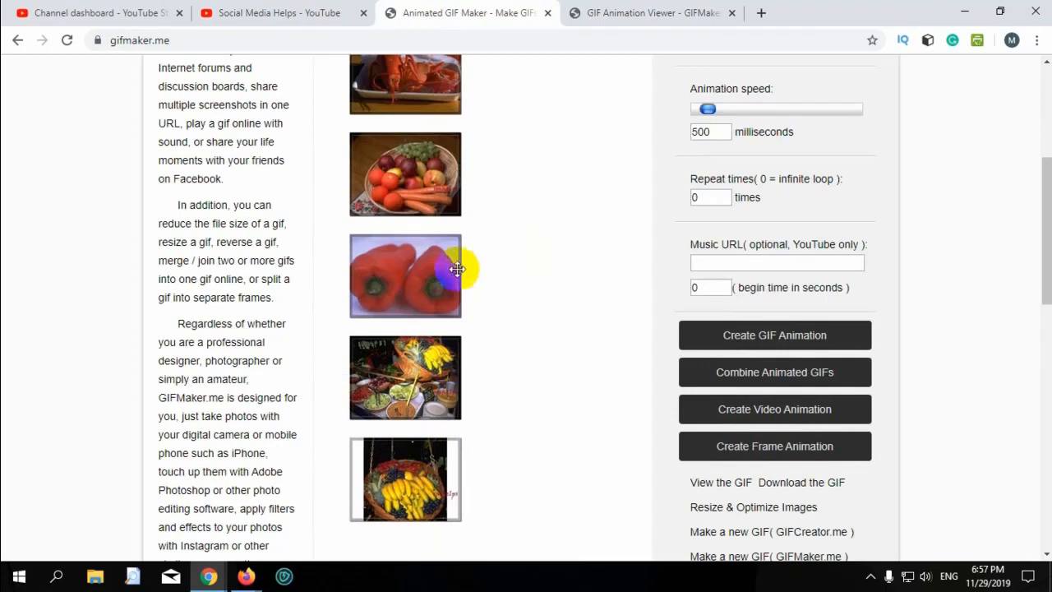
{"action": "scroll", "coordinate": [432, 291], "scroll_direction": "up", "scroll_amount": 1}
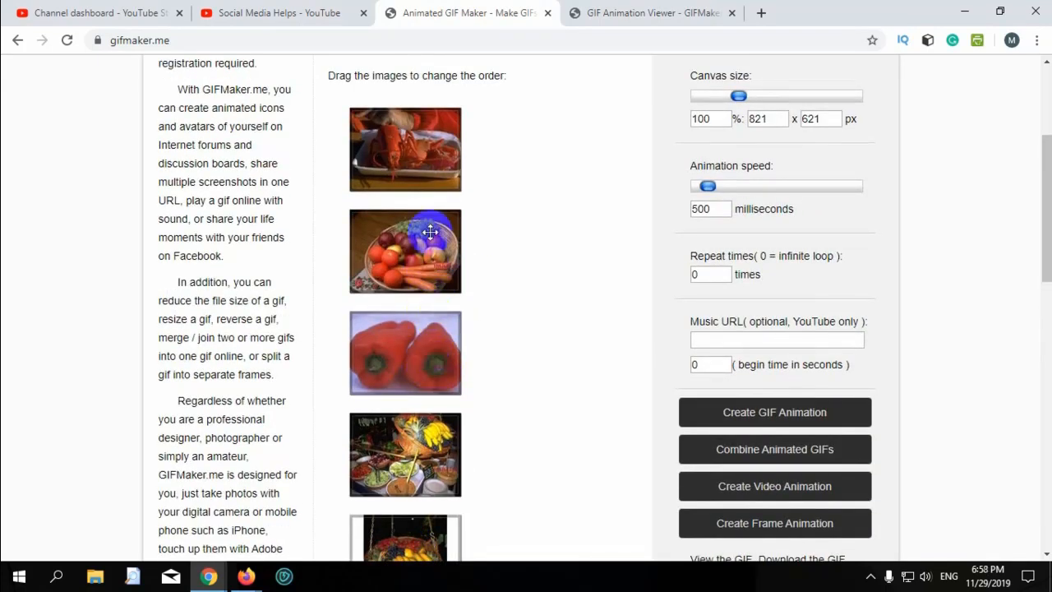
{"action": "left_click_drag", "start_coordinate": [417, 254], "coordinate": [411, 152]}
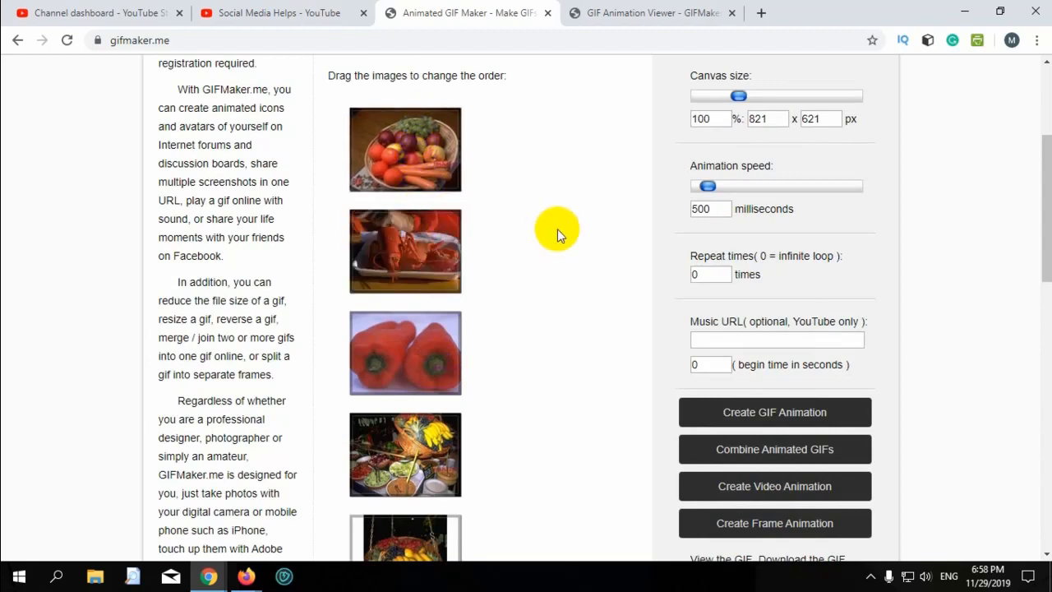
Step: Create the GIF animation again from the reordered images, keeping the 500 millisecond speed and infinite repeat
{"action": "scroll", "coordinate": [557, 228], "scroll_direction": "down", "scroll_amount": 2}
{"action": "scroll", "coordinate": [656, 263], "scroll_direction": "up", "scroll_amount": 3}
{"action": "scroll", "coordinate": [657, 263], "scroll_direction": "up", "scroll_amount": 2}
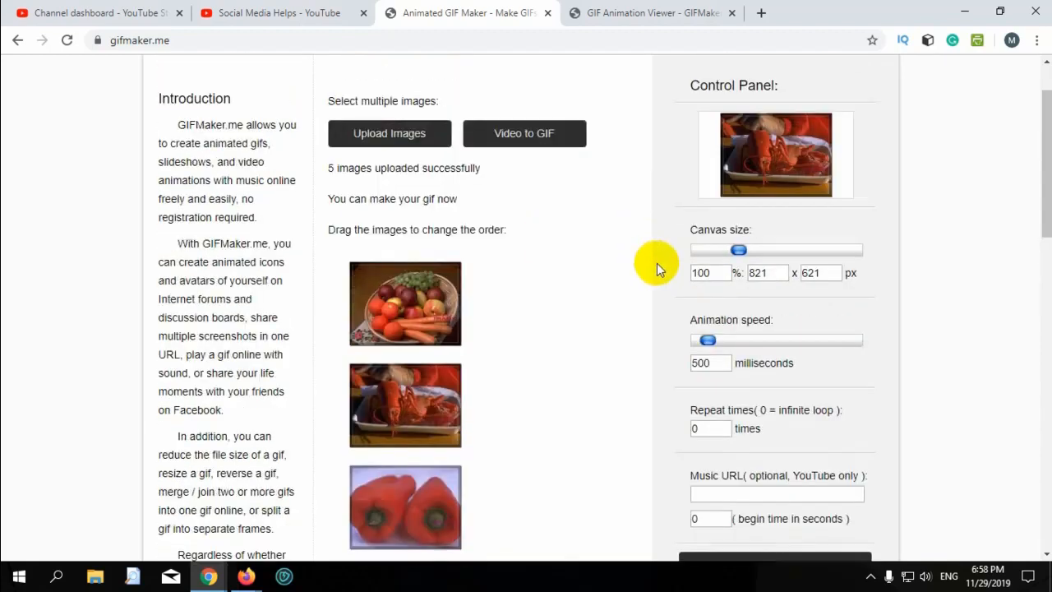
{"action": "scroll", "coordinate": [658, 263], "scroll_direction": "down", "scroll_amount": 3}
{"action": "left_click", "coordinate": [752, 339]}
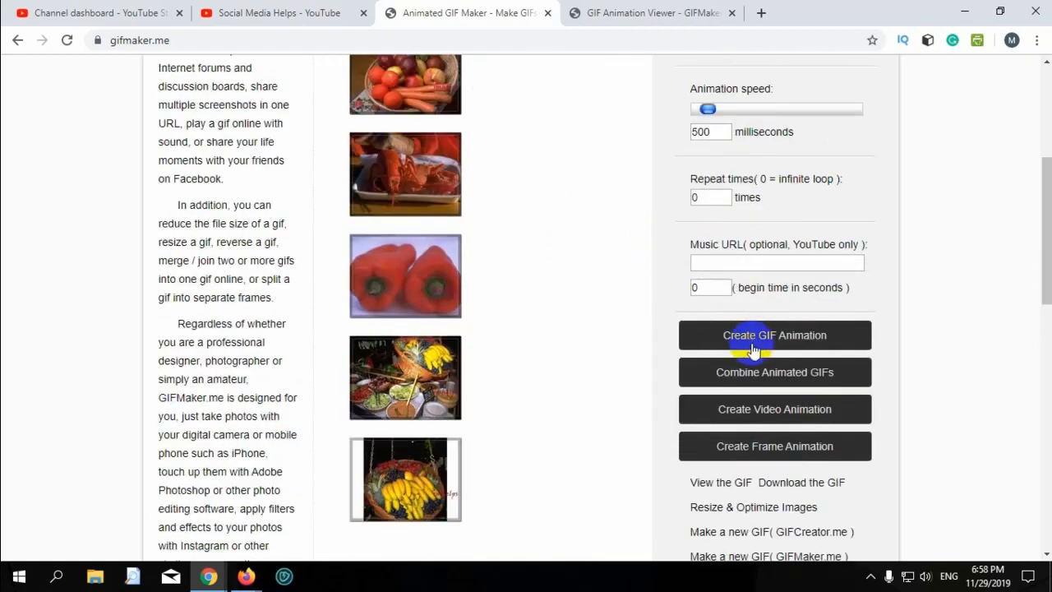
Step: Download the finished GIF and open the downloaded file Webp.net-gifmaker.gif
{"action": "scroll", "coordinate": [752, 353], "scroll_direction": "down", "scroll_amount": 1}
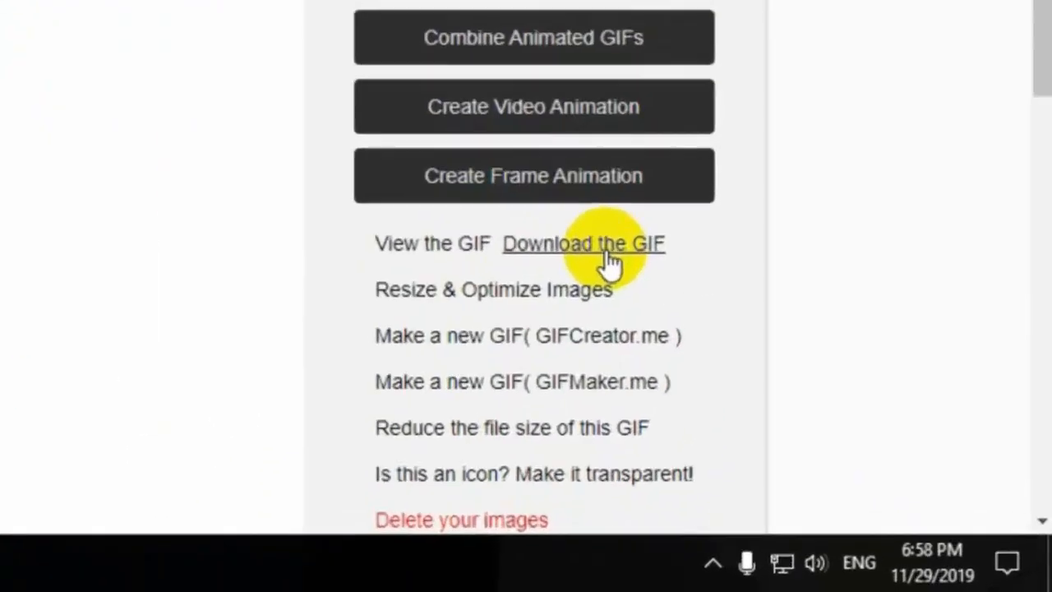
{"action": "left_click", "coordinate": [608, 256]}
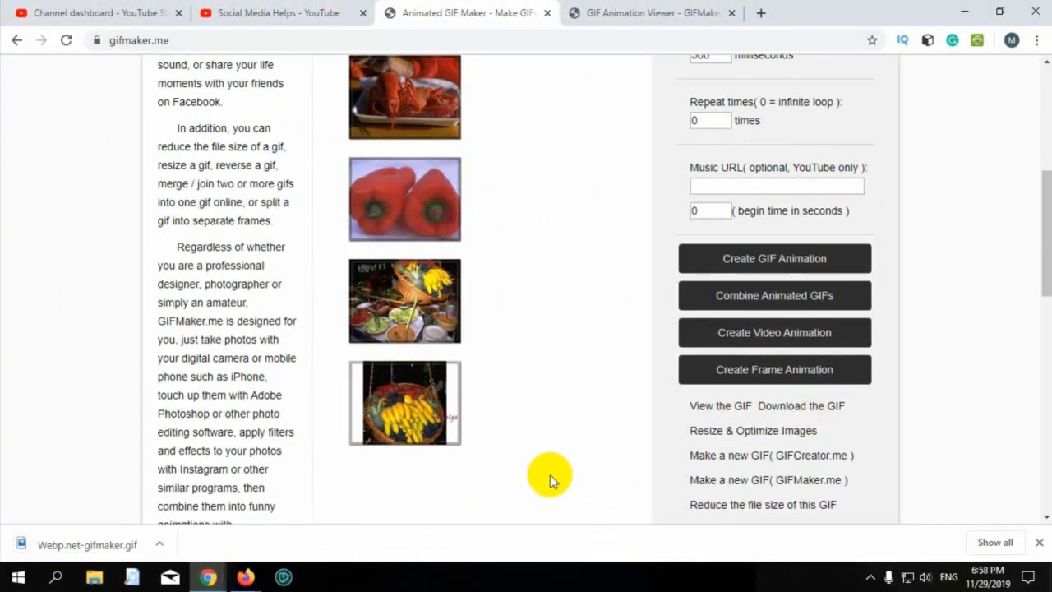
{"action": "left_click", "coordinate": [163, 542]}
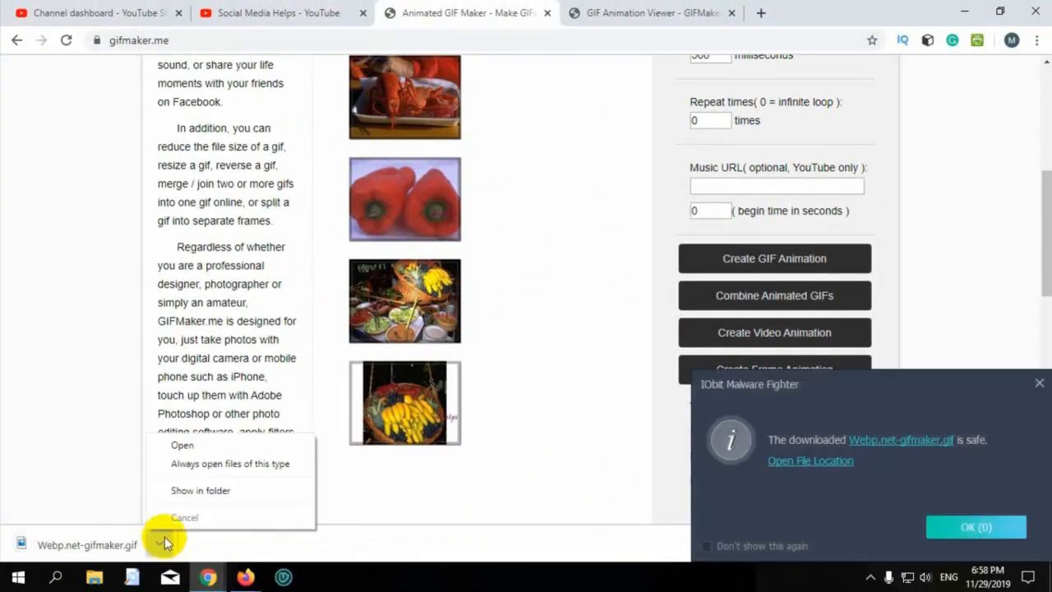
{"action": "left_click", "coordinate": [216, 445]}
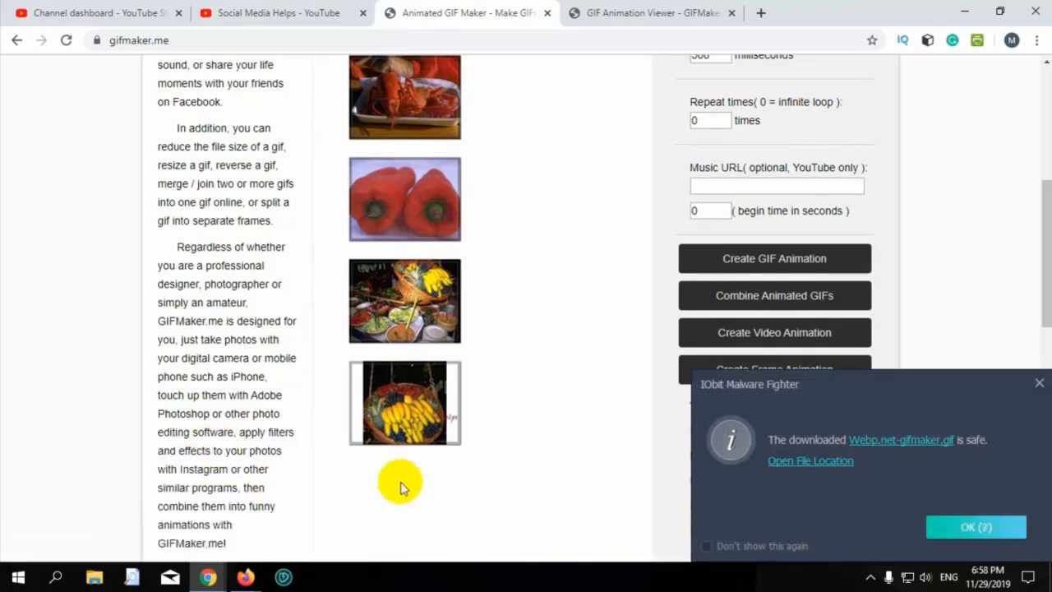